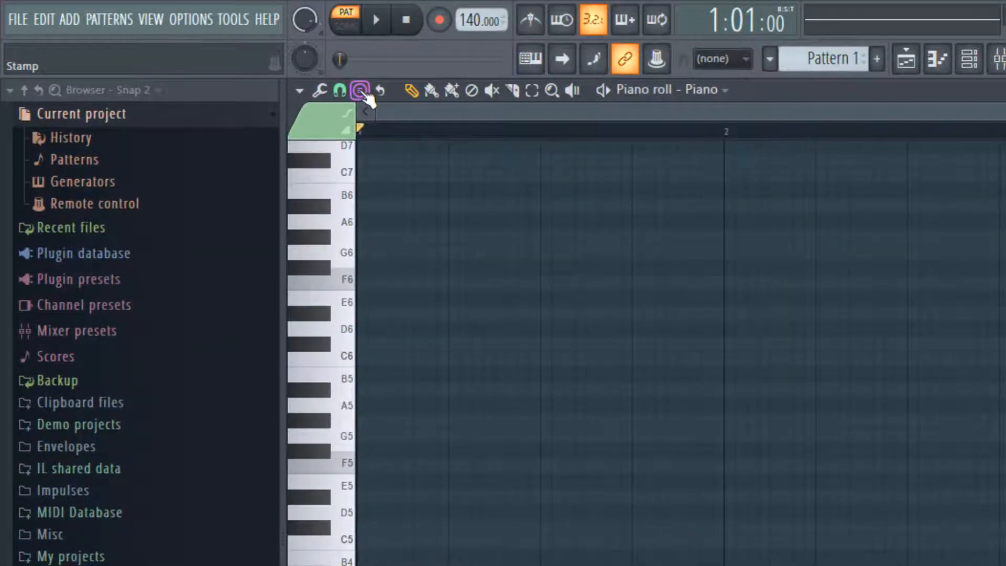
click(365, 93)
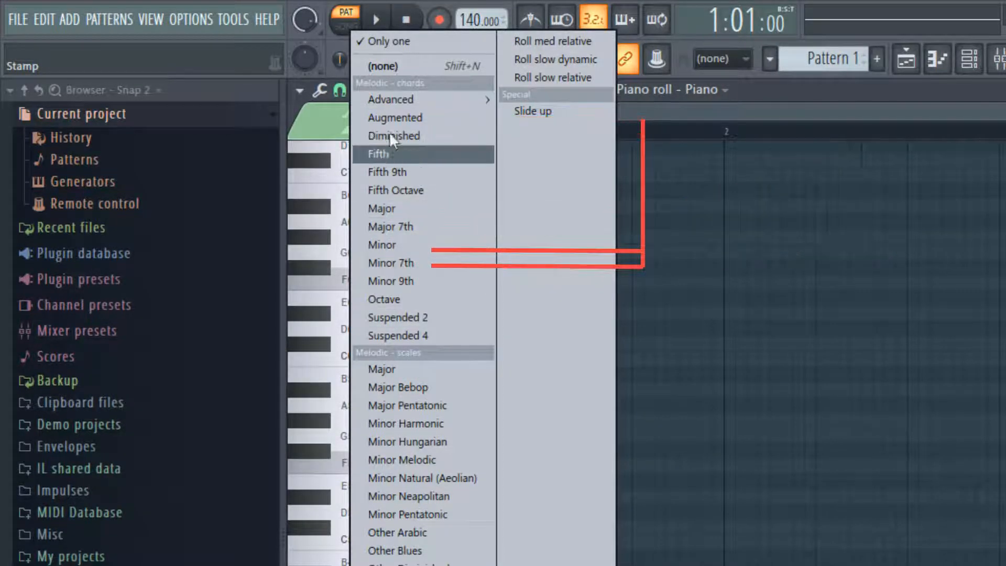
mouse_move(401, 93)
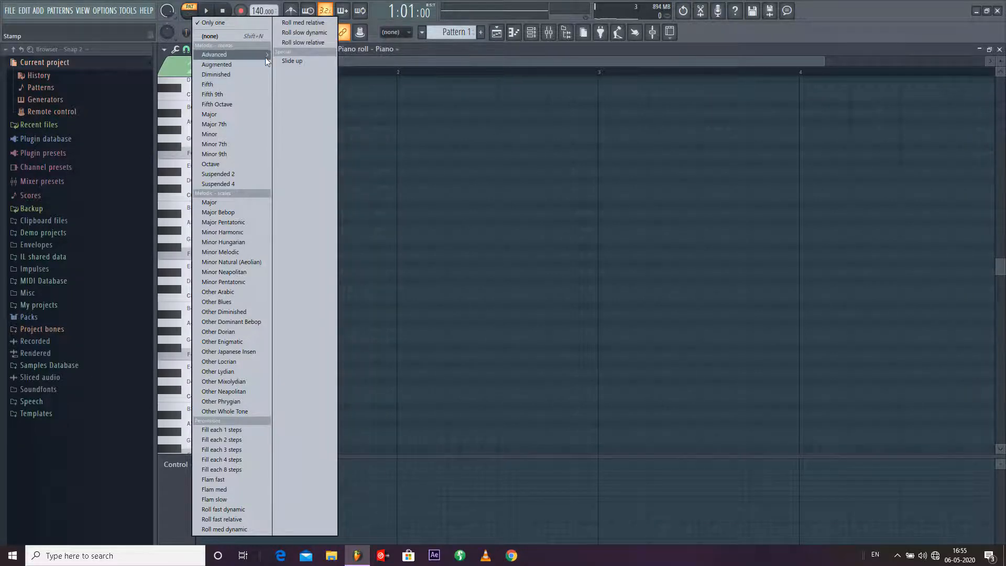
mouse_move(260, 52)
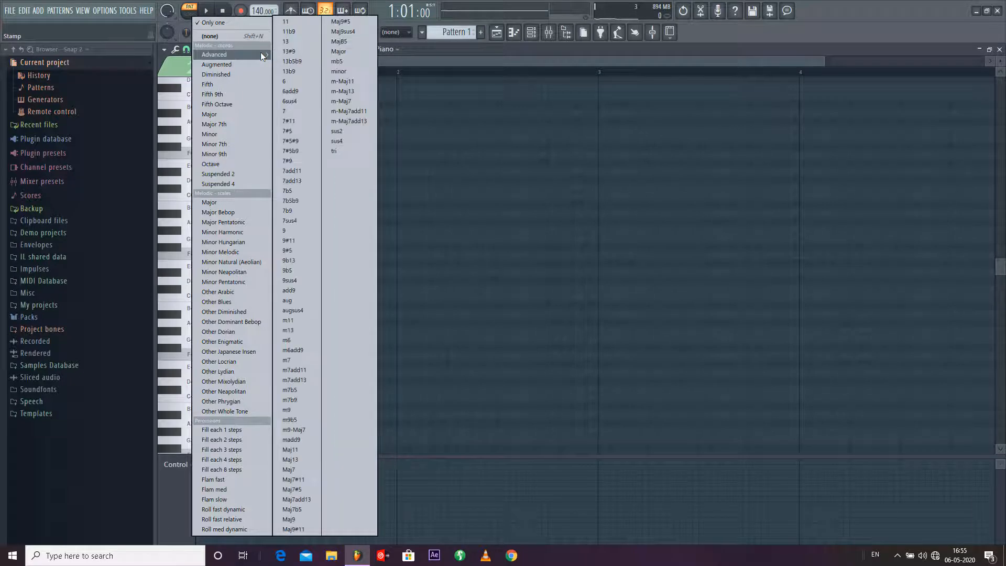
click(216, 54)
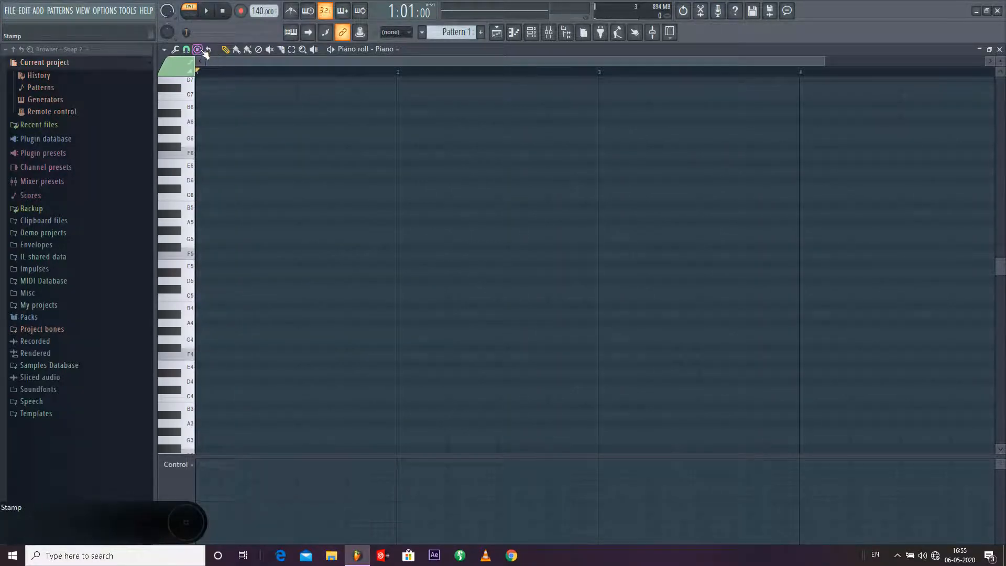
Step: Stamp a G5 major chord at the start of bar 1, lengthened to half a bar, and ungroup its notes
click(199, 50)
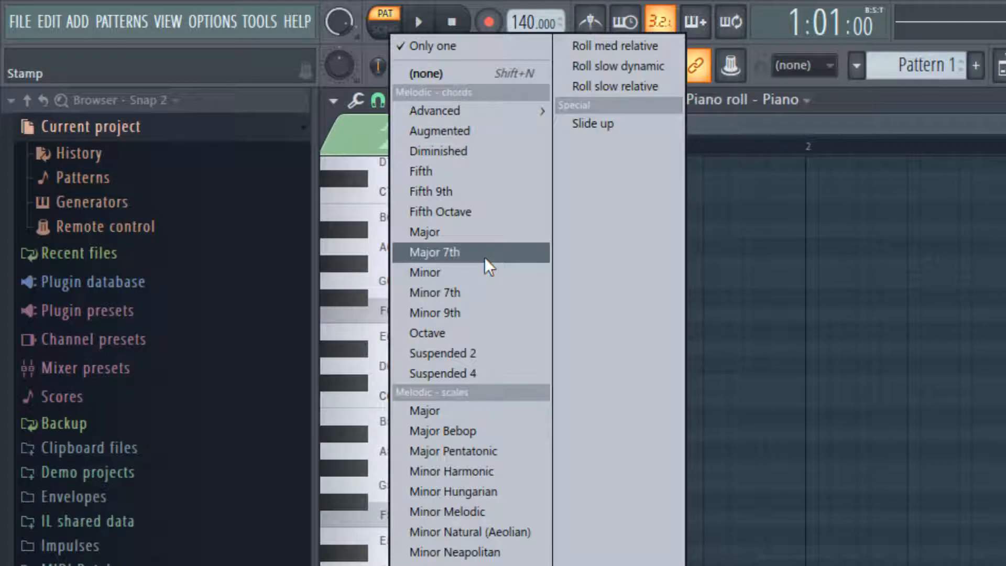
click(477, 231)
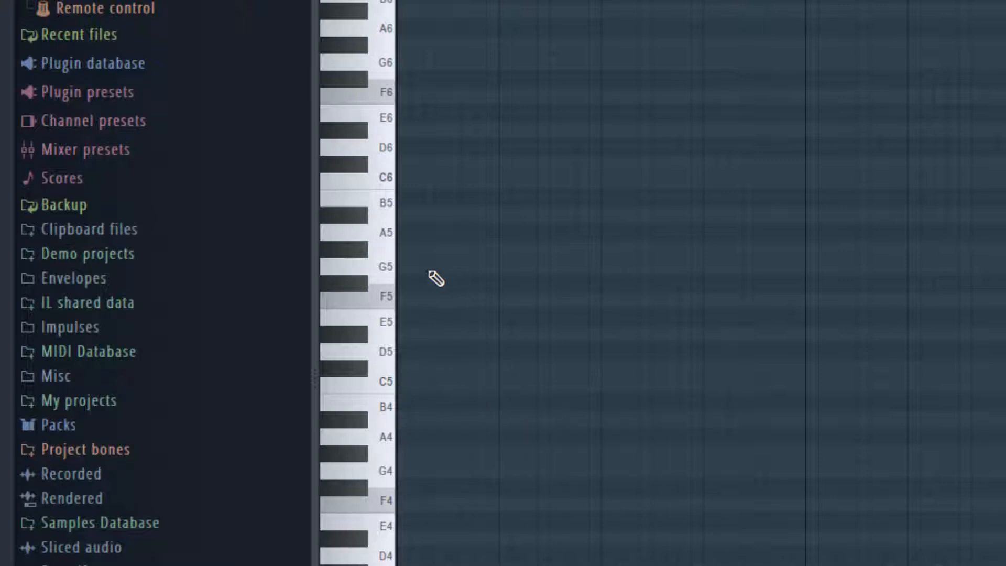
click(405, 267)
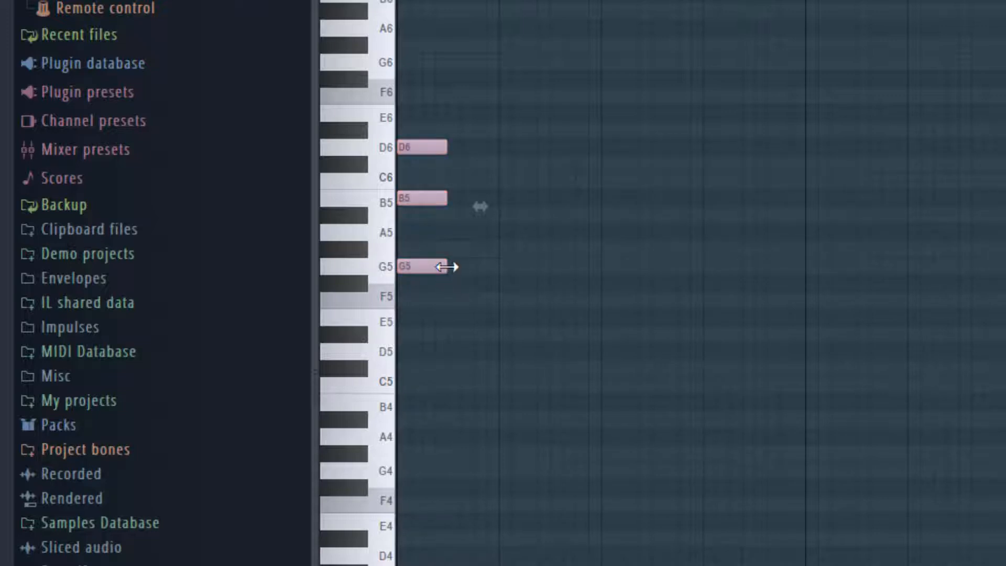
drag(454, 266, 602, 231)
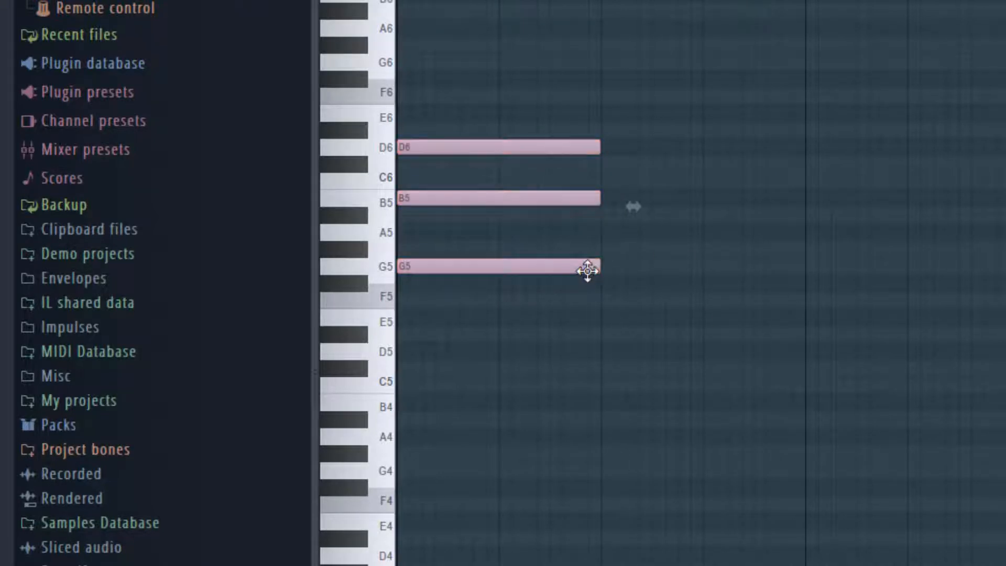
mouse_move(591, 269)
mouse_down()
mouse_move(813, 267)
mouse_move(589, 273)
mouse_up()
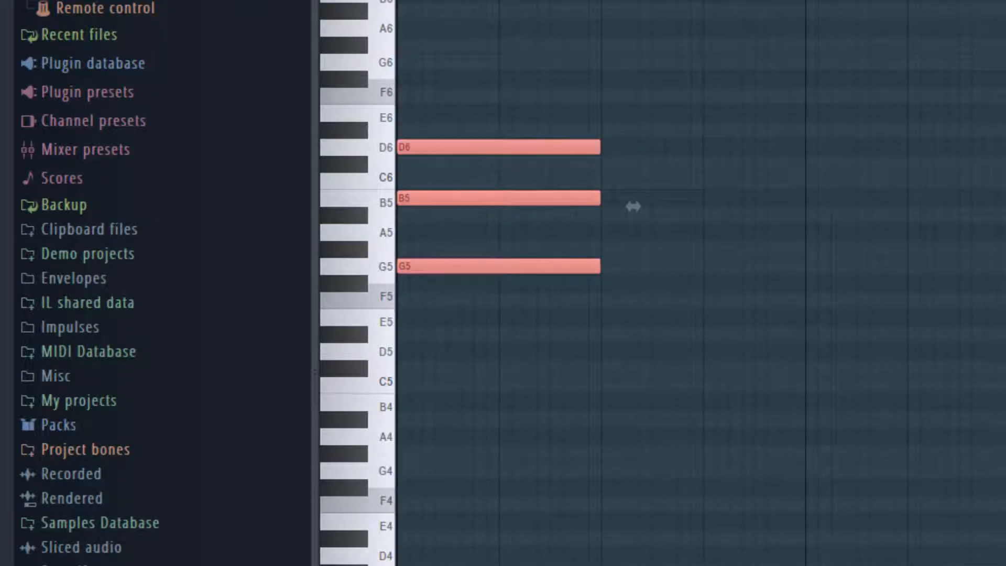
key(alt+g)
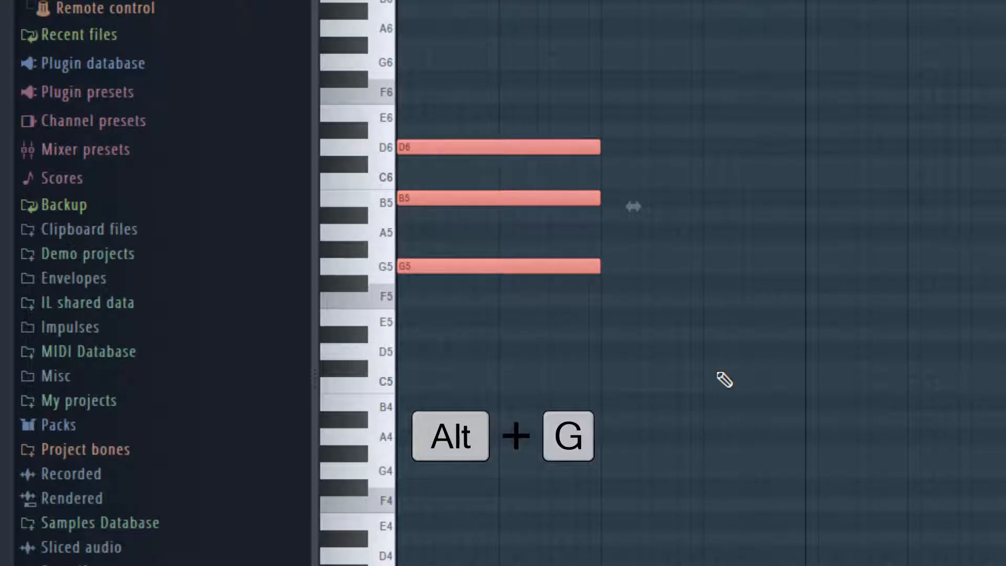
Step: Try deleting the middle B5 note from the ungrouped chord, and undo the deletion
click(621, 267)
right_click(620, 265)
right_click(576, 197)
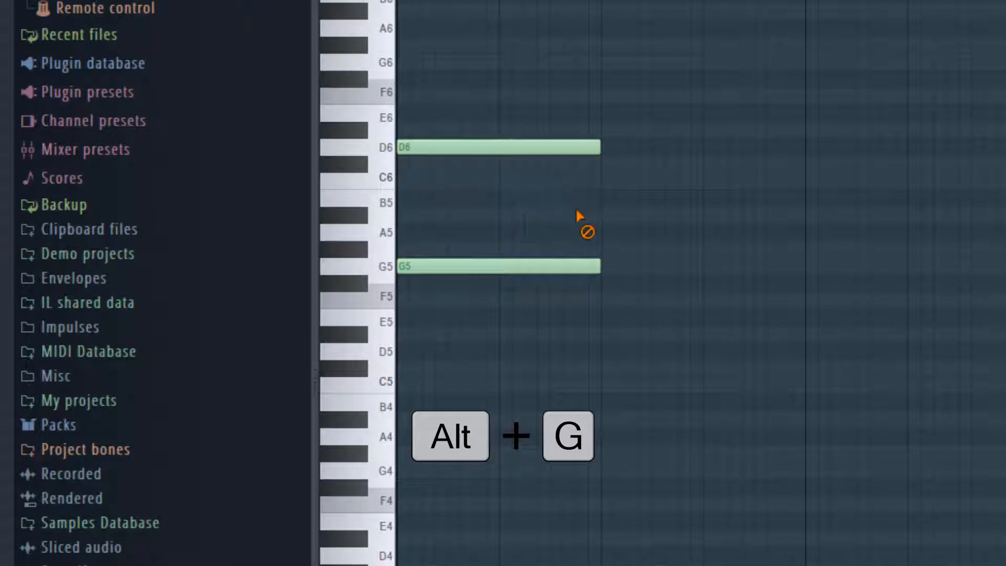
key(ctrl+z)
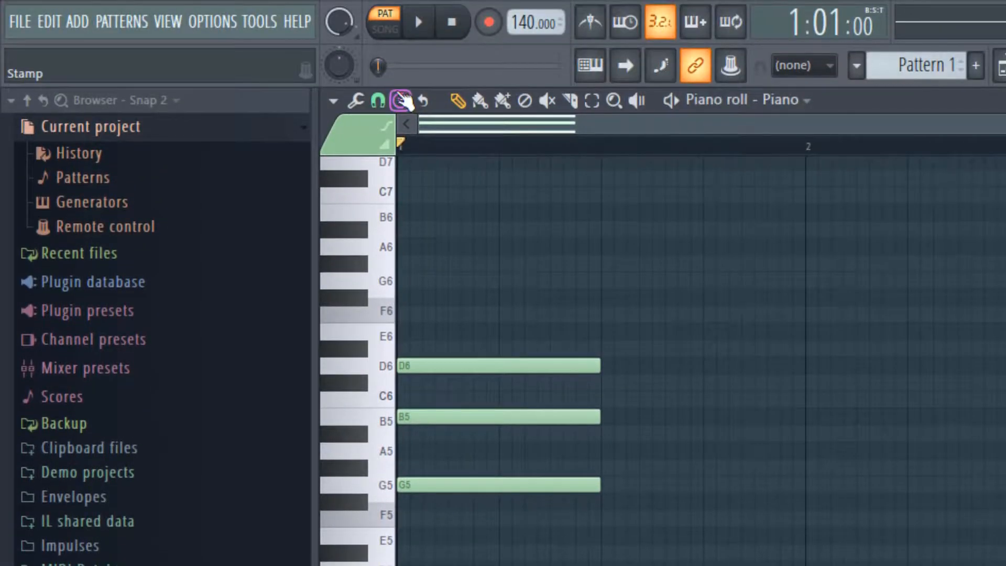
Step: Stamp a half-bar E5 minor chord in the second half of bar 1
click(402, 101)
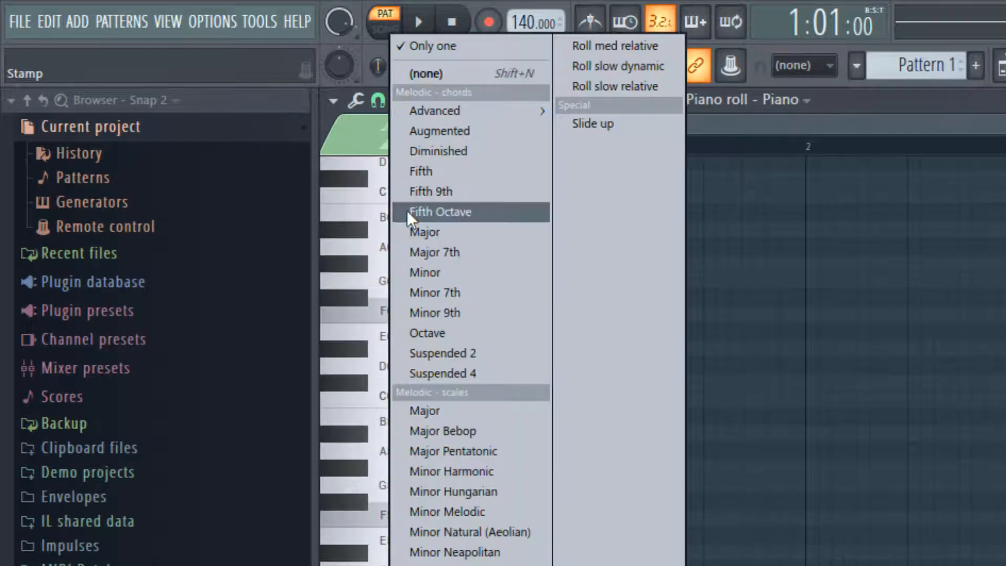
click(429, 269)
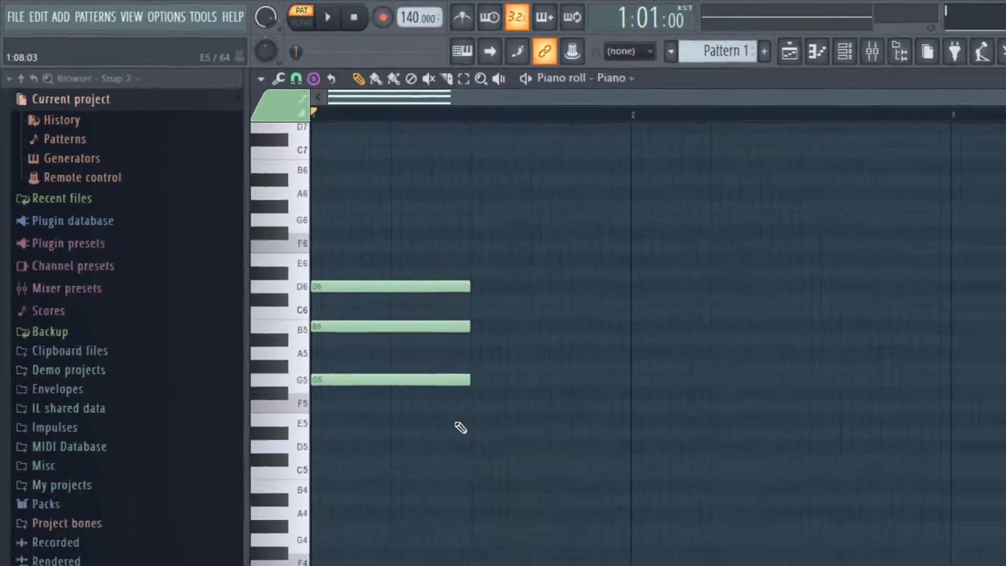
click(477, 435)
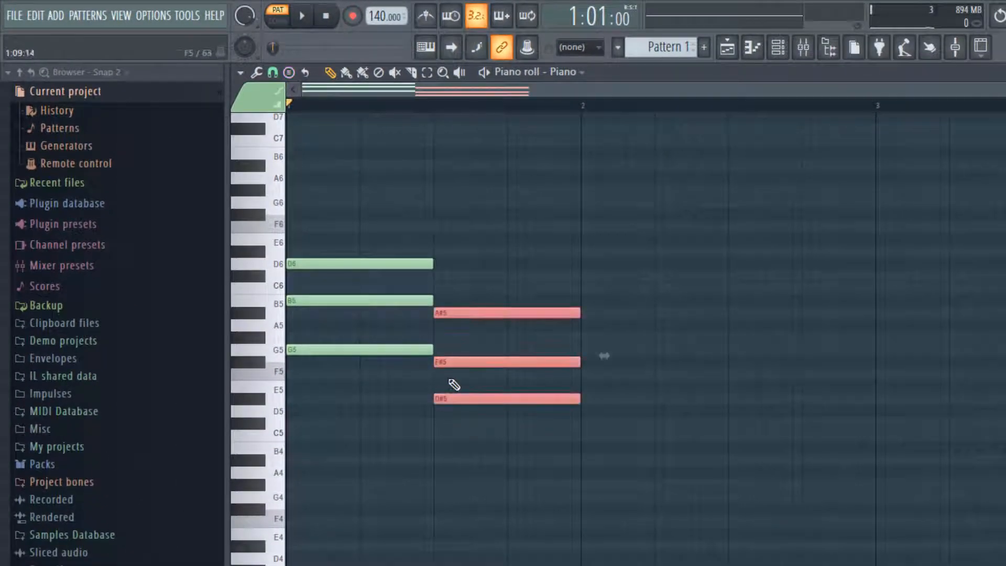
mouse_move(461, 388)
mouse_down()
mouse_move(463, 411)
mouse_move(458, 384)
mouse_up()
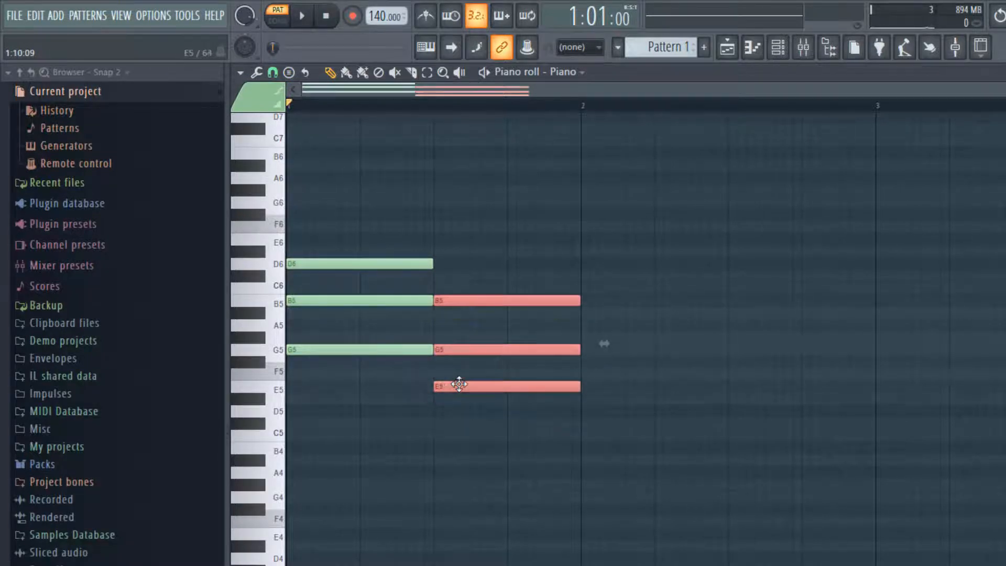
Step: Stamp a half-bar C5 major chord at the start of bar 2
click(289, 73)
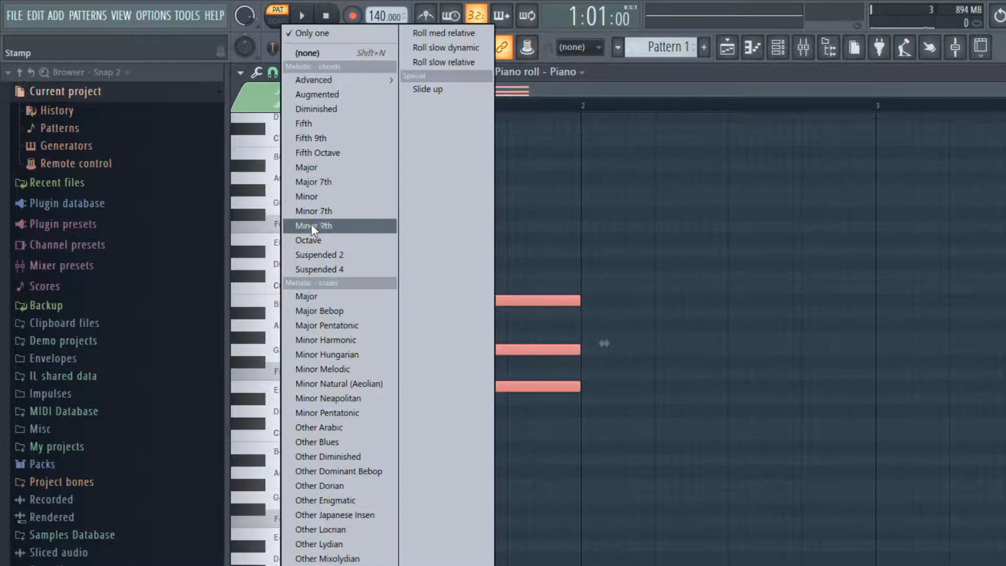
click(315, 169)
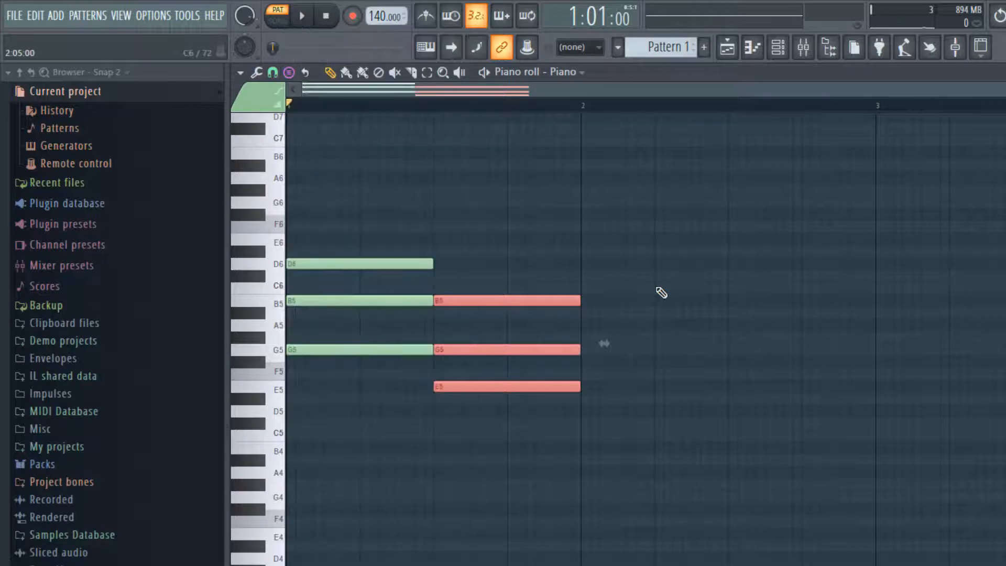
drag(577, 445, 575, 429)
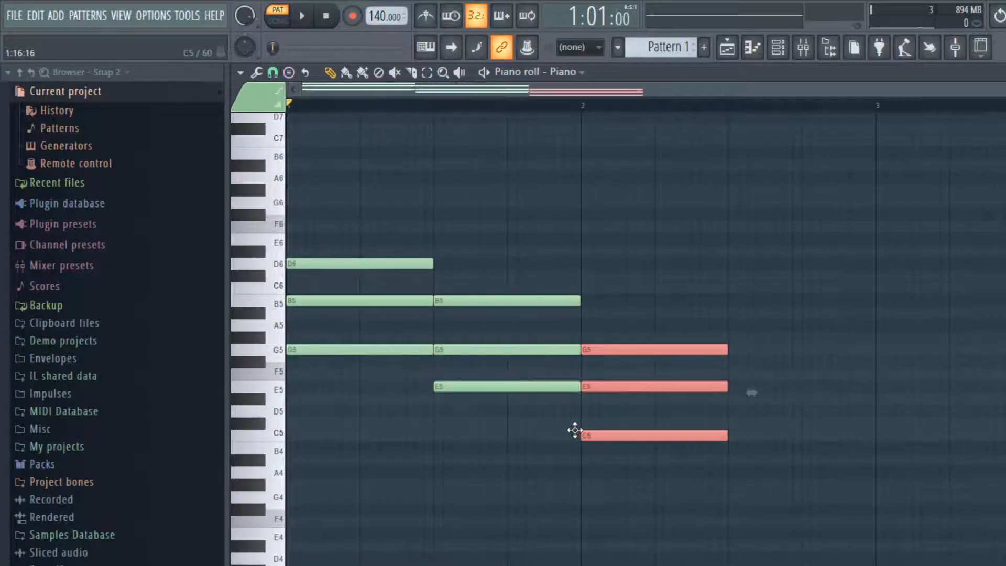
Step: Stamp a half-bar D5 major chord in the second half of bar 2, and audition the progression
click(289, 73)
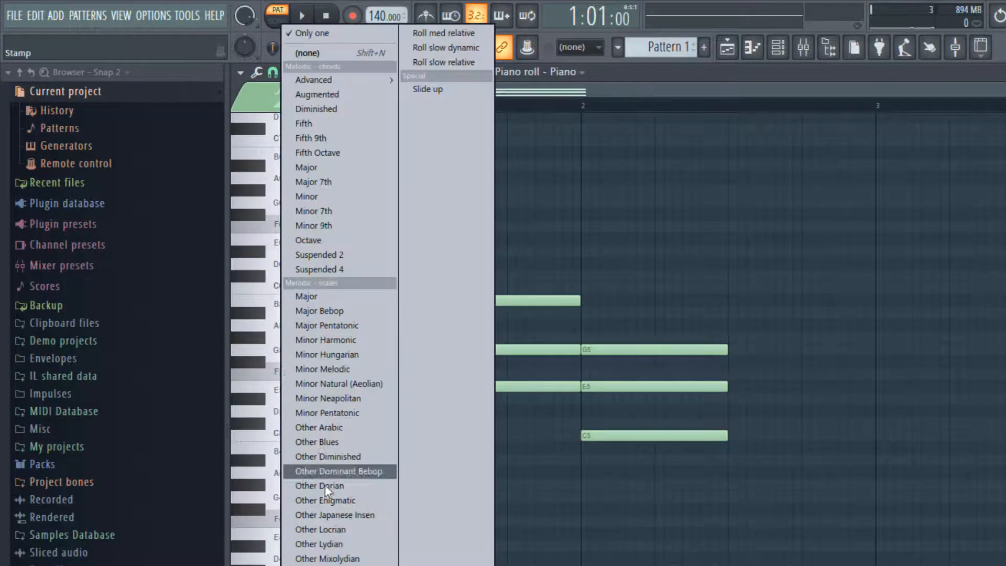
click(307, 166)
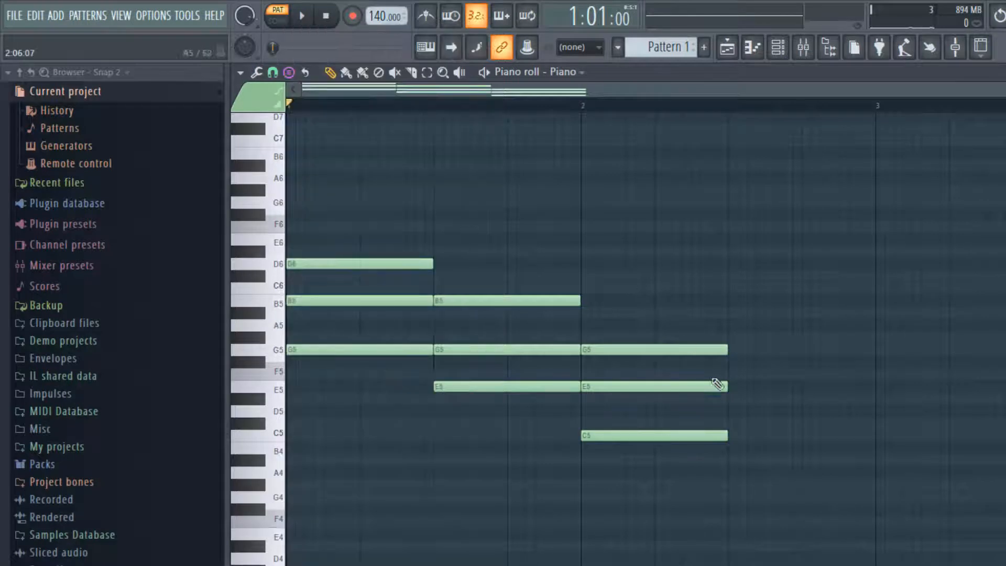
click(742, 411)
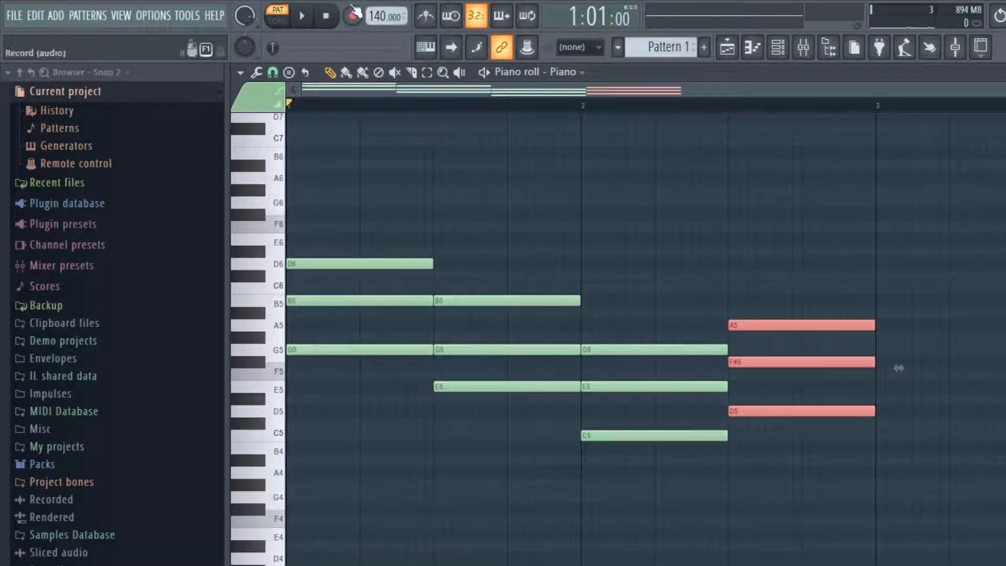
click(315, 17)
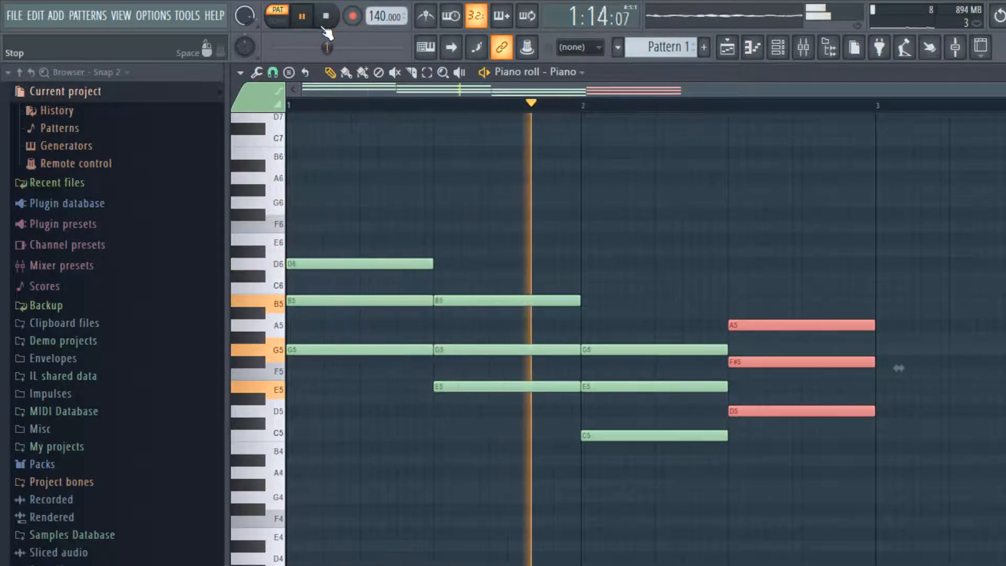
click(331, 19)
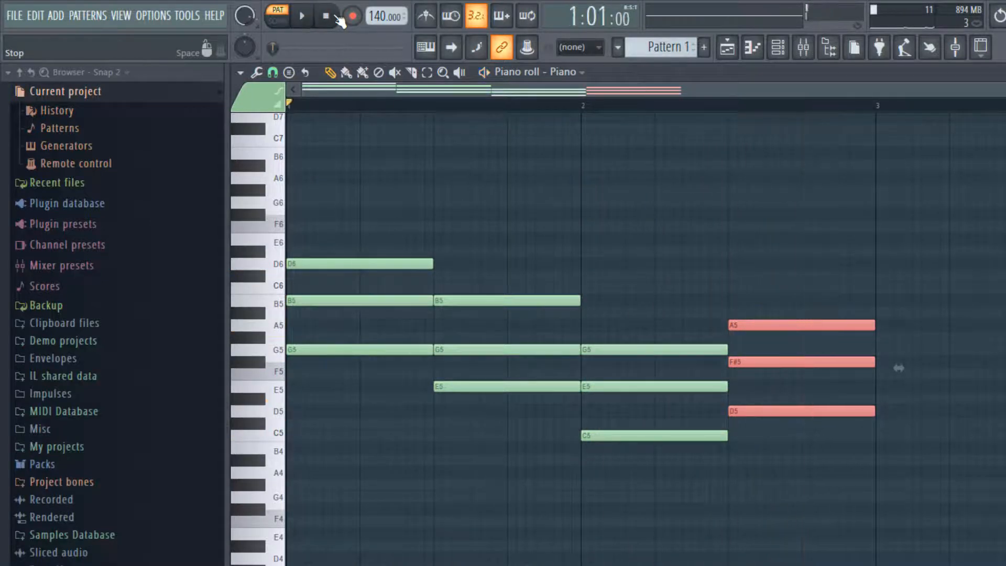
Step: Transpose all notes of the chord progression down one octave and deselect them
key(ctrl+a)
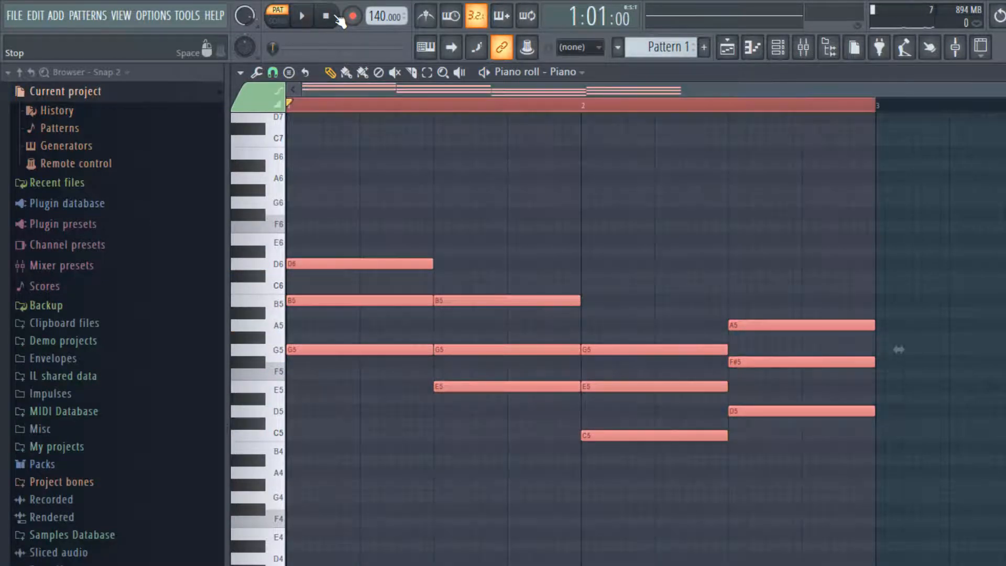
key(ctrl+Down)
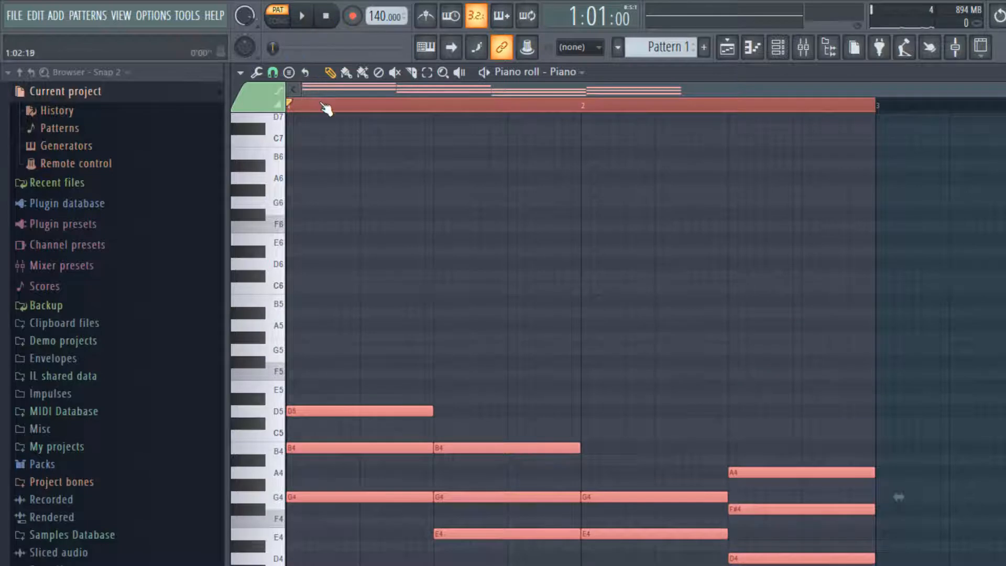
key(ctrl+d)
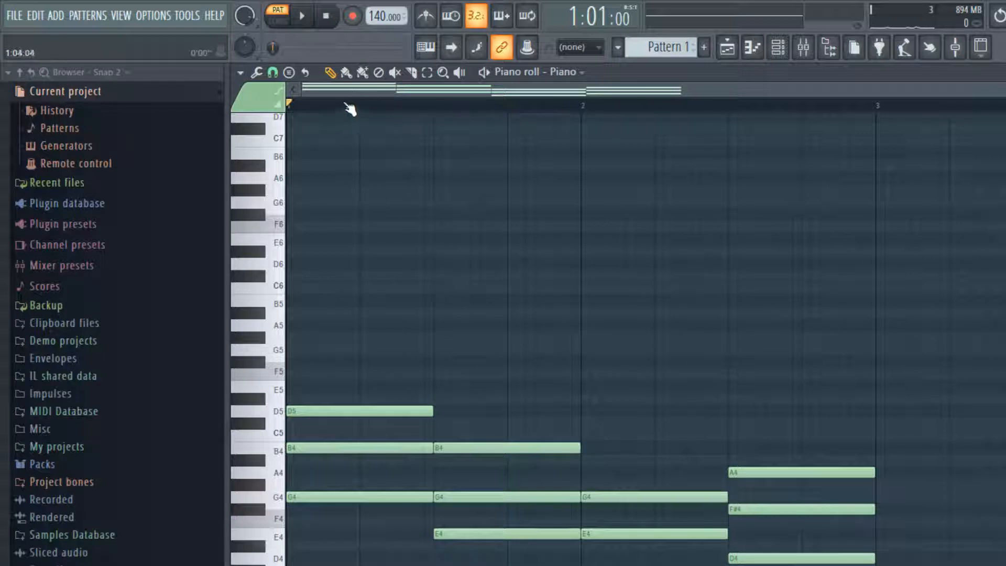
click(288, 72)
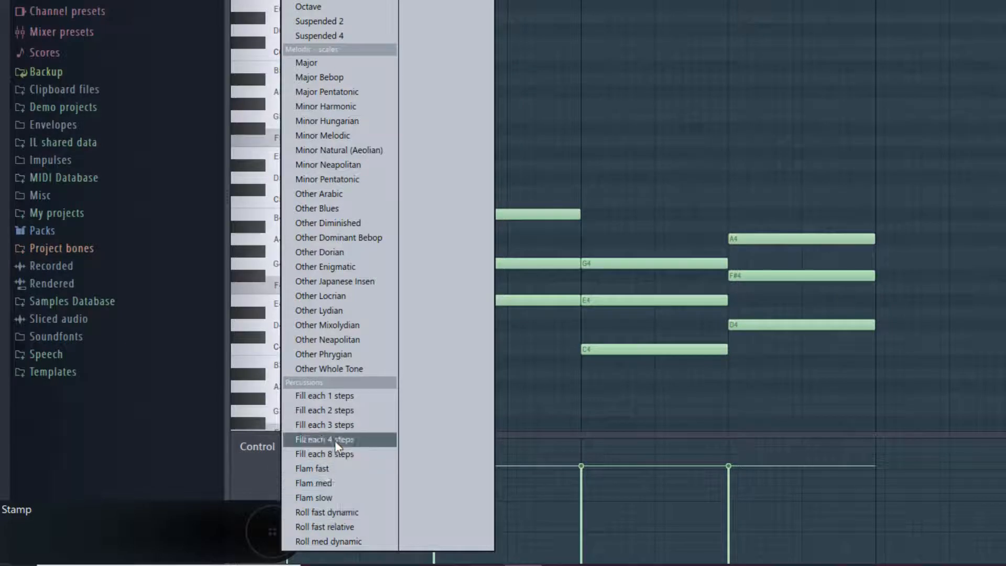
click(676, 129)
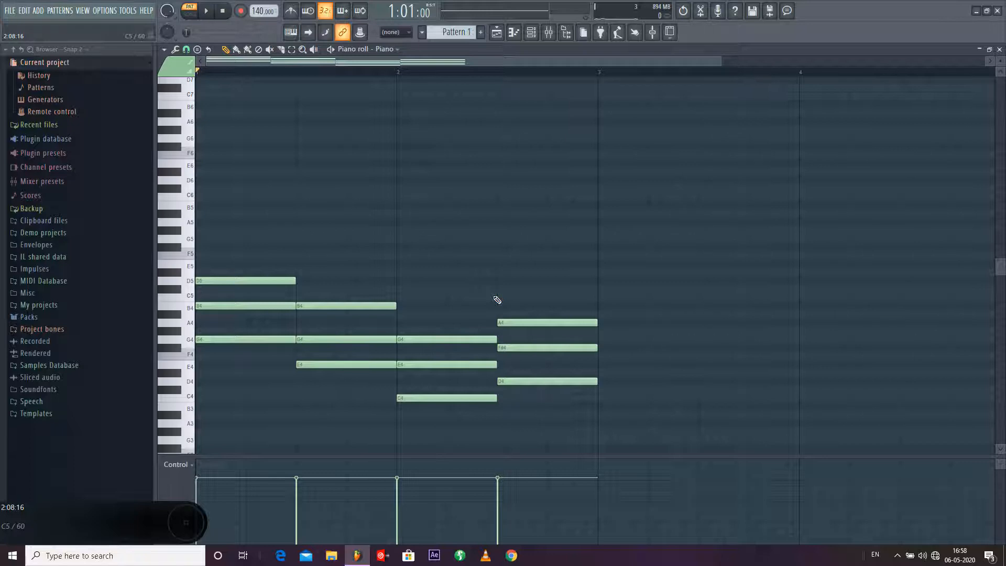
click(499, 321)
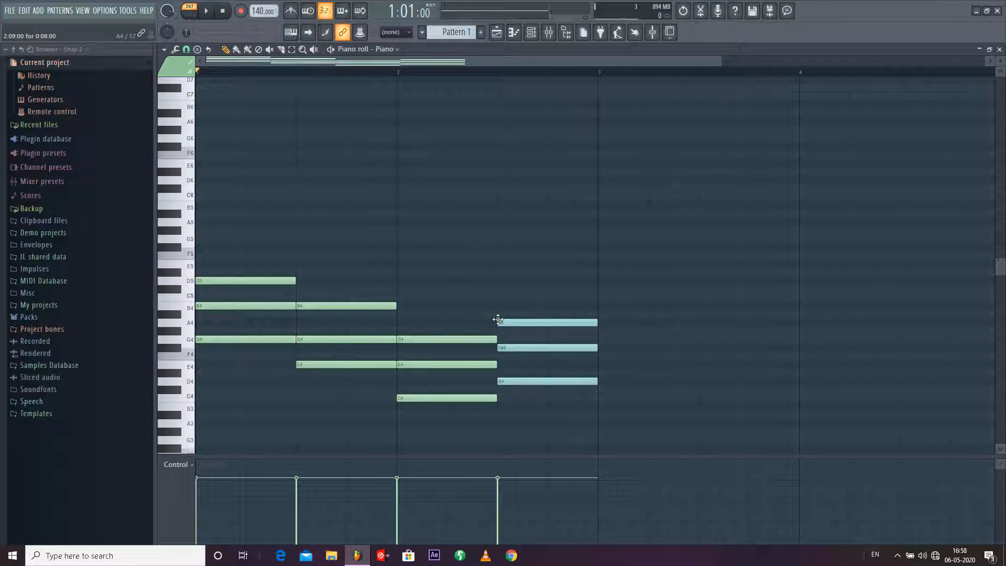
click(329, 319)
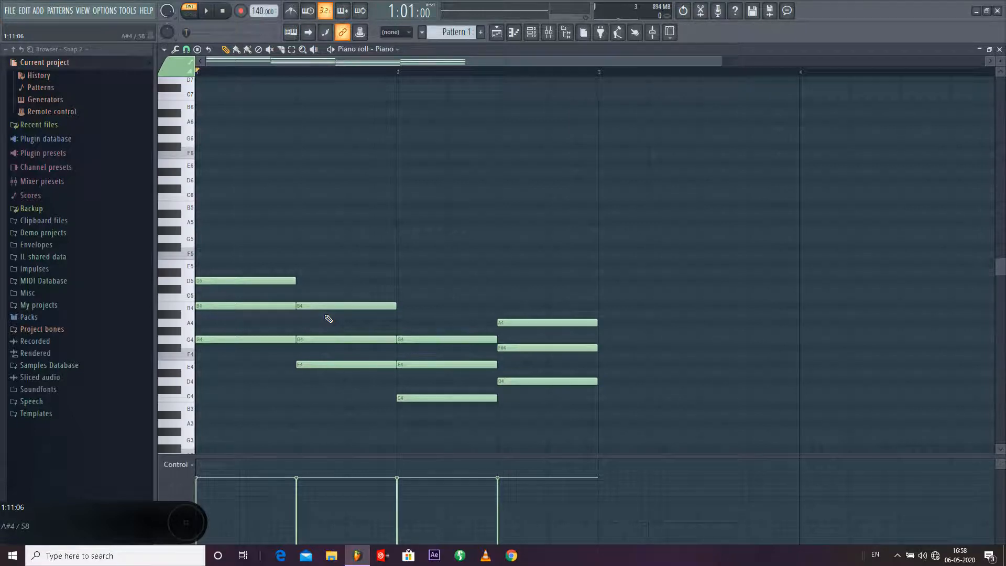
key(i)
key(i)
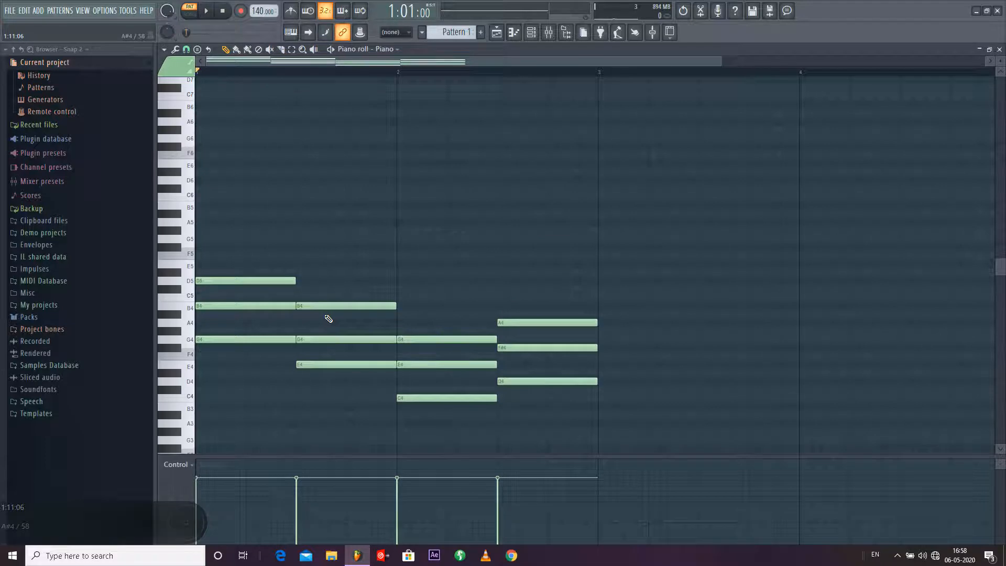
key(i)
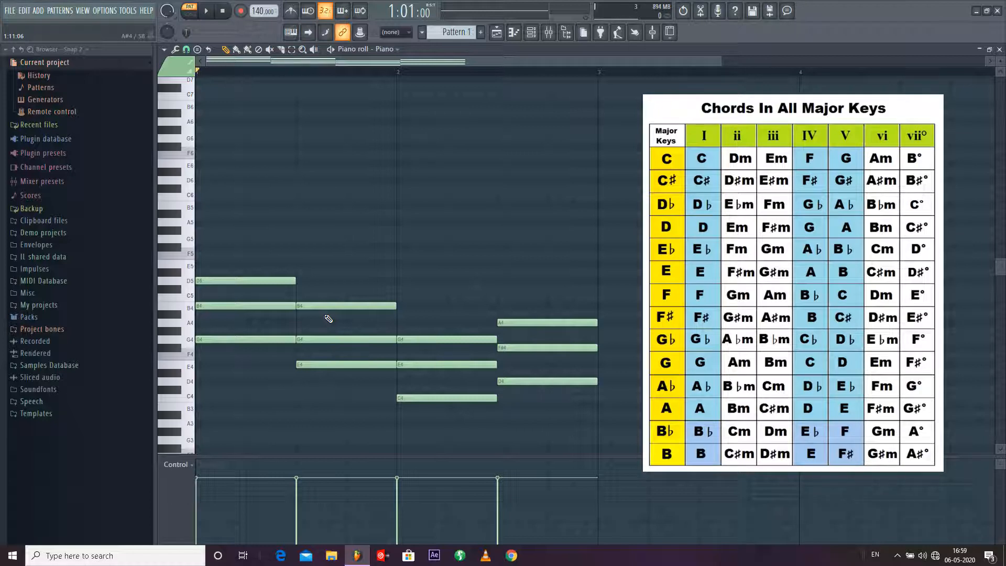
Step: Delete all chord notes from the pattern in the piano roll
key(ctrl+a)
key(Delete)
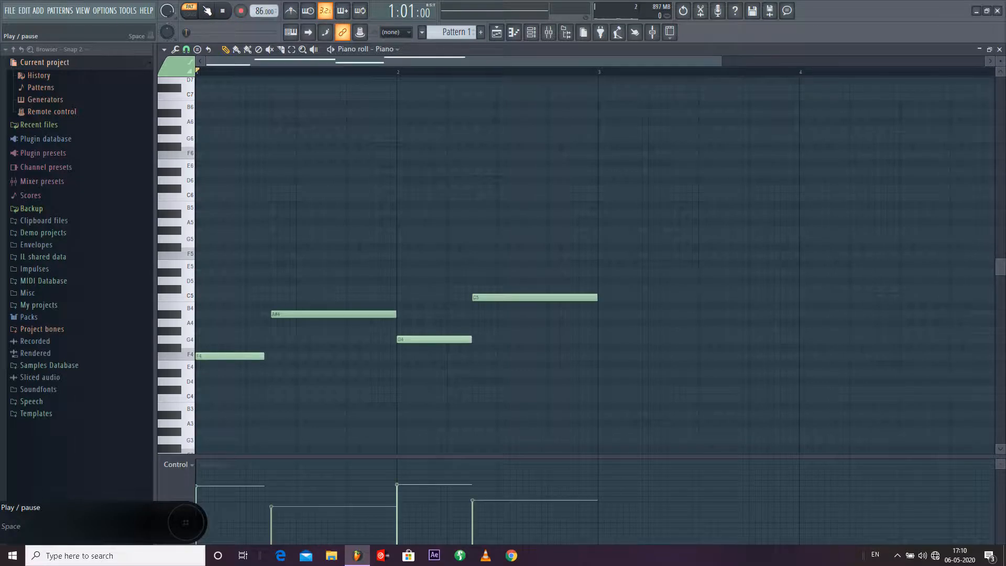
Step: Audition the new root-note pattern
click(208, 12)
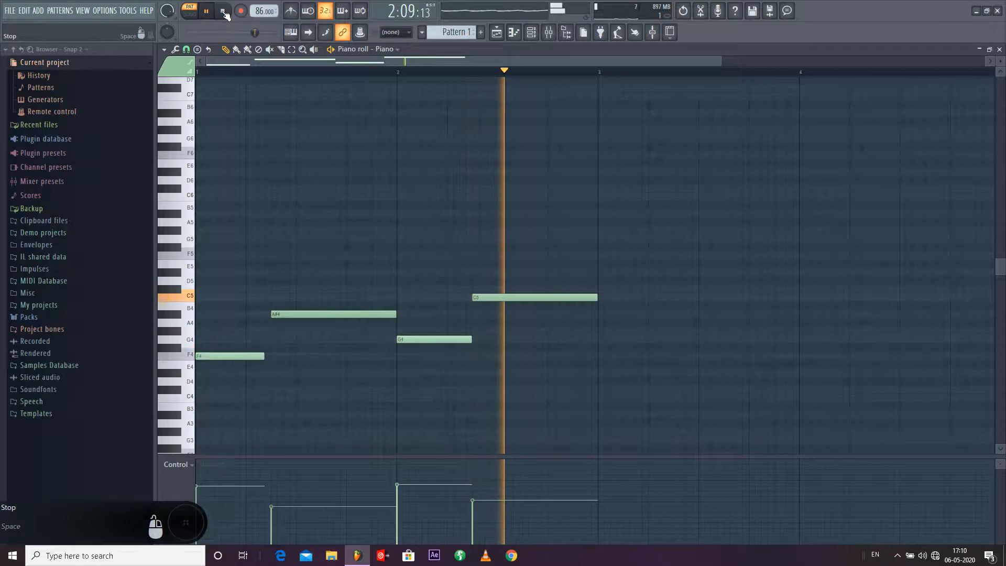
click(224, 13)
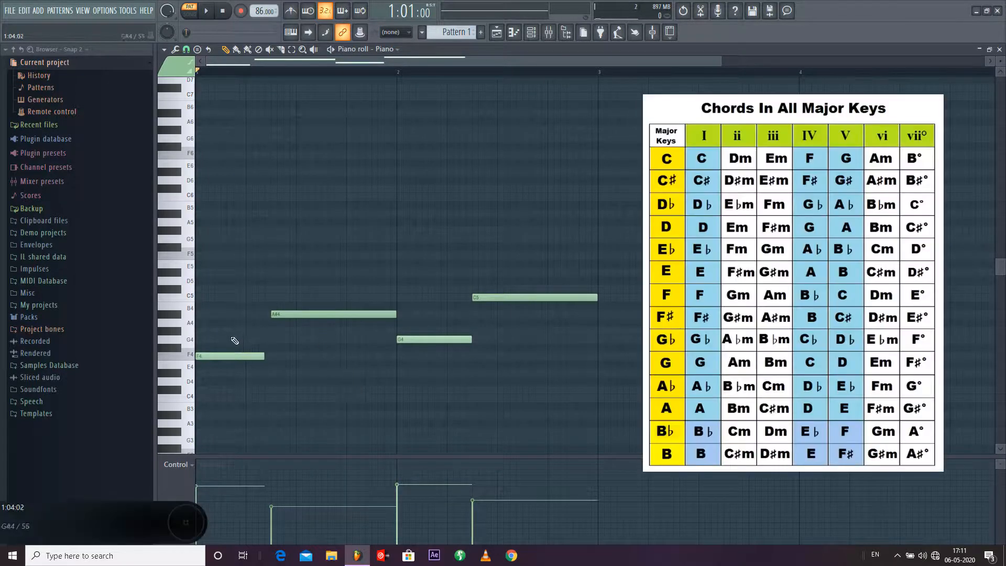
Step: Add A4 and C5 above the F4 root, and D5 and F5 above the A#4 root, matching each root's length
click(205, 359)
mouse_move(202, 333)
mouse_down()
mouse_move(189, 329)
mouse_move(197, 323)
mouse_up()
click(202, 298)
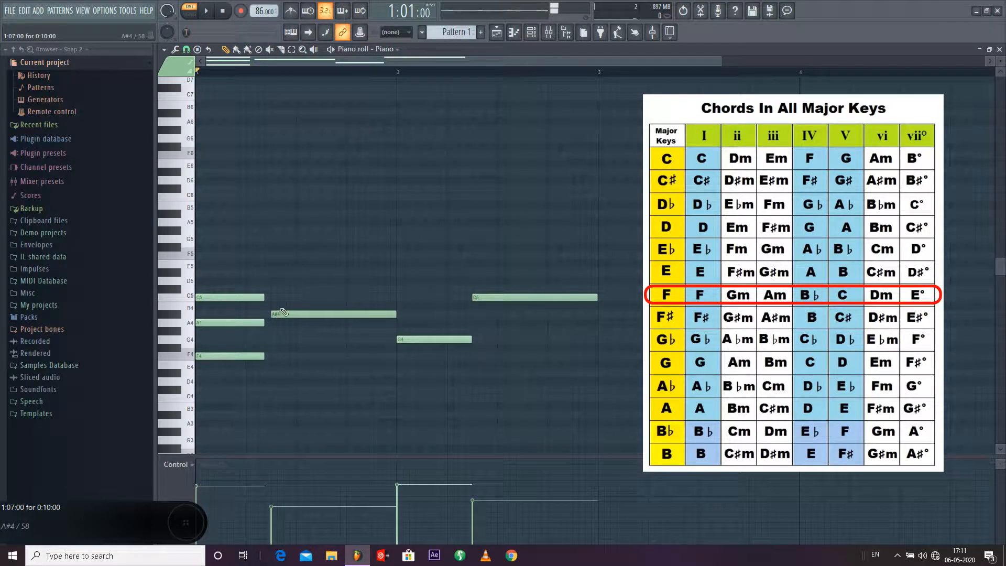
click(276, 277)
drag(274, 263, 272, 249)
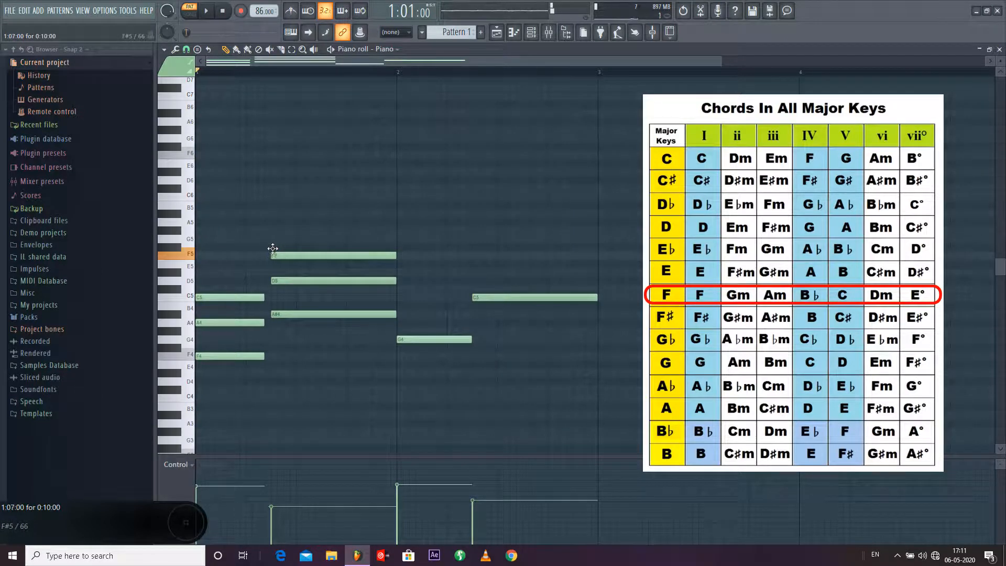
Step: Build a G minor chord with A#4 and D5 above G4, and a C major chord with E5 and G5 above C5
click(403, 339)
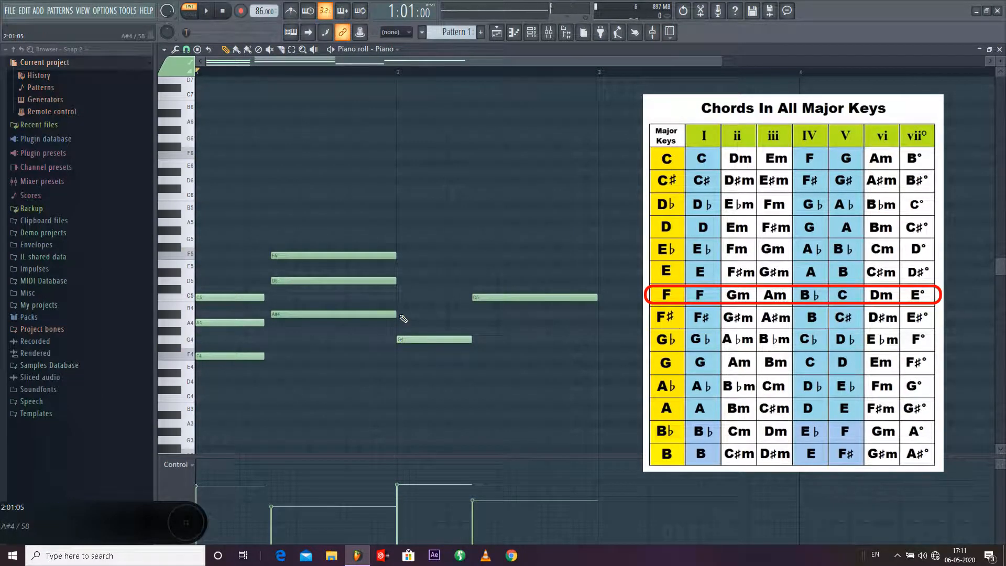
click(402, 316)
click(399, 279)
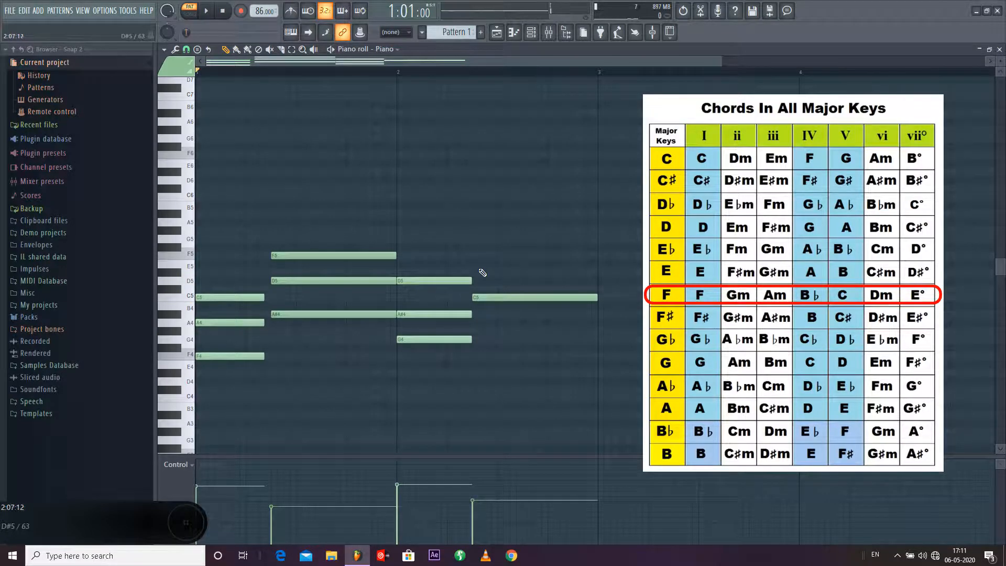
drag(475, 265, 471, 239)
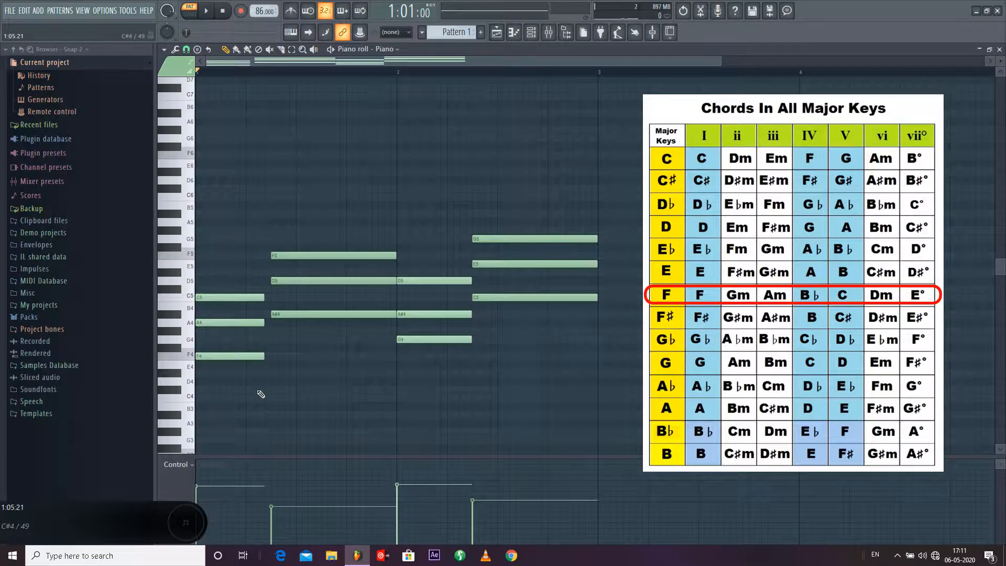
Step: Select all notes and articulate them with Multiply at 100% and Chop chords so each chord extends to the next
key(ctrl+a)
key(alt+r)
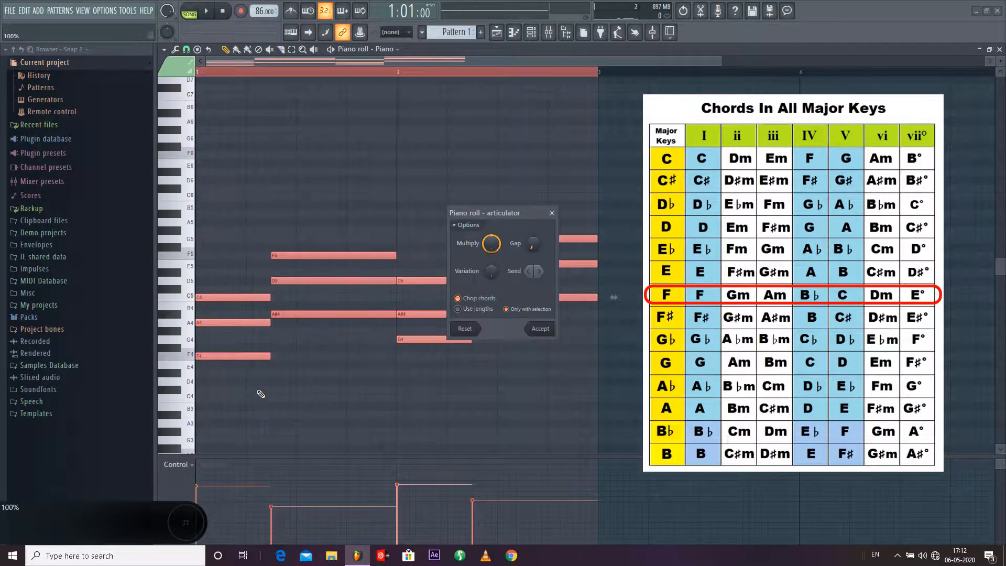
click(539, 328)
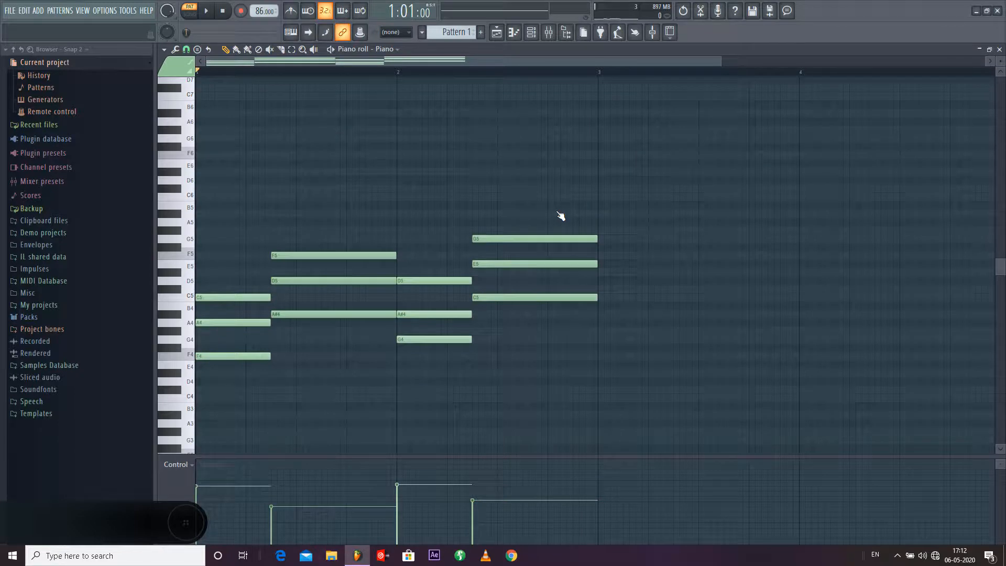
Step: Raise the velocity of the second chord and set the last chord's to about 66% while auditioning the progression
key(space)
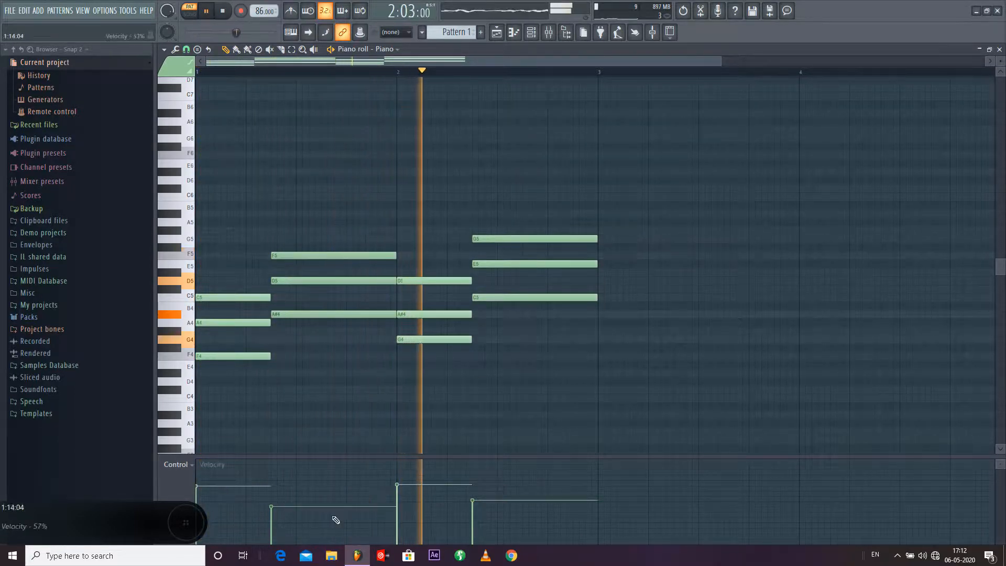
click(473, 489)
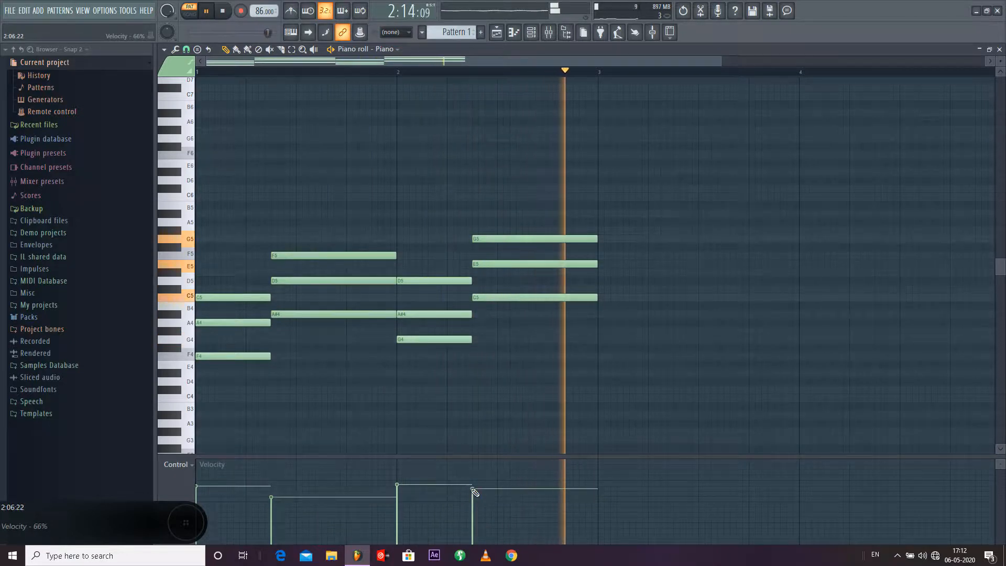
click(339, 498)
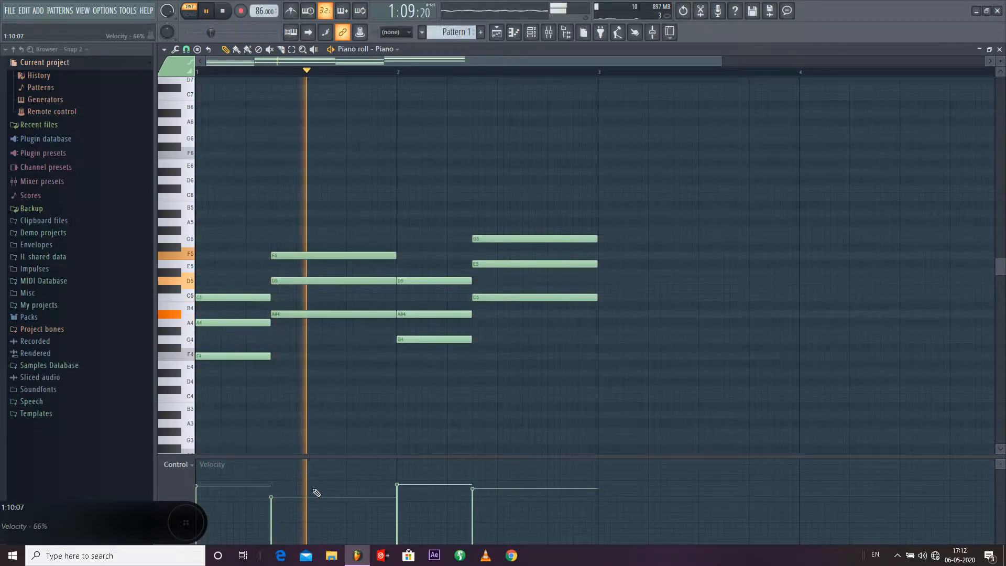
click(229, 9)
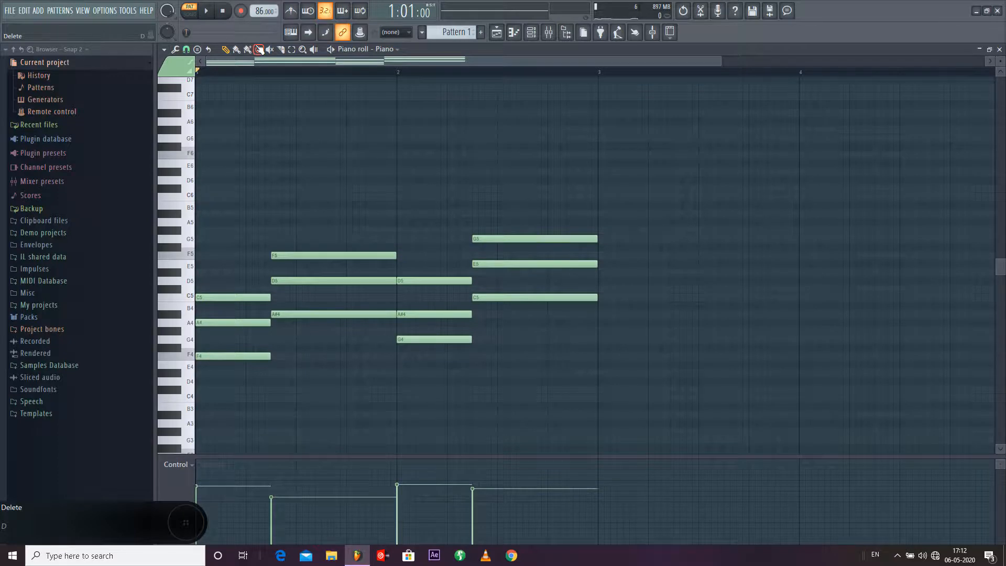
Step: Add an E5 note on top of the first F major chord at the same length, and audition the result
click(204, 267)
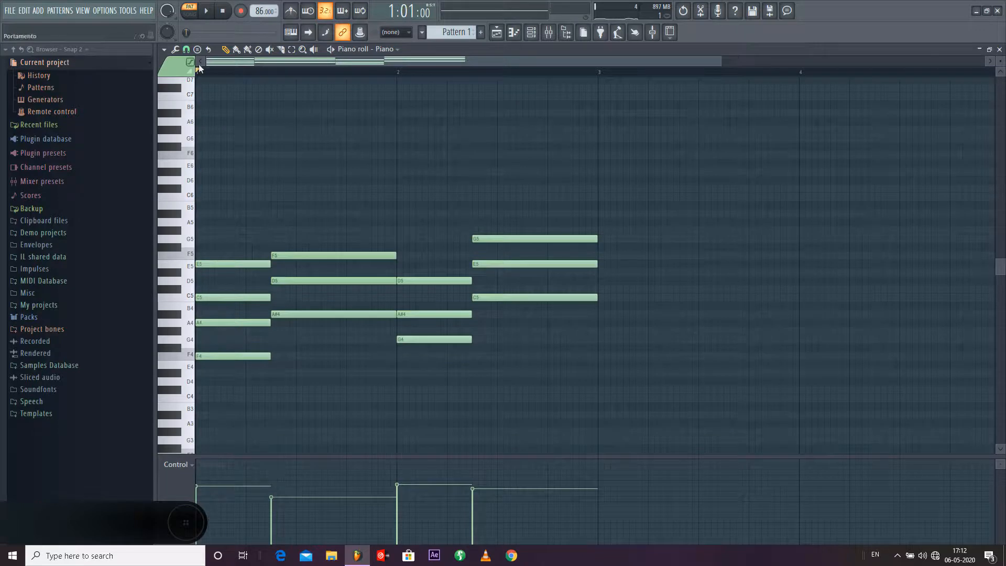
key(space)
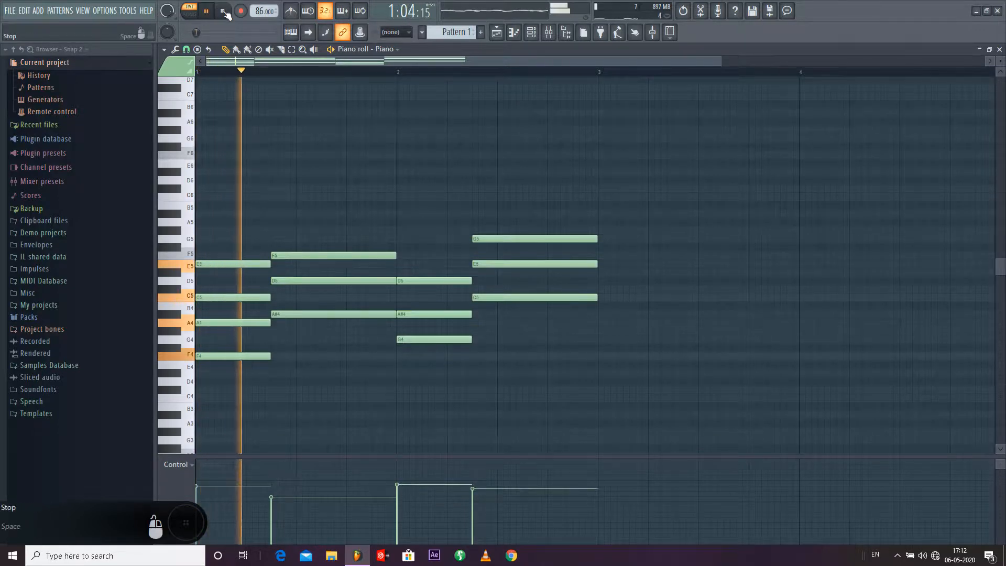
key(space)
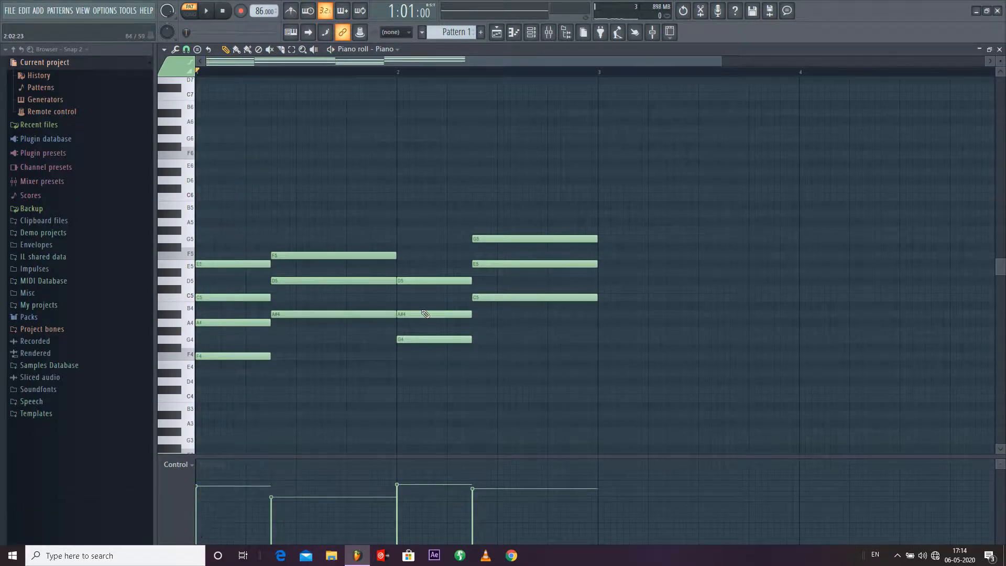